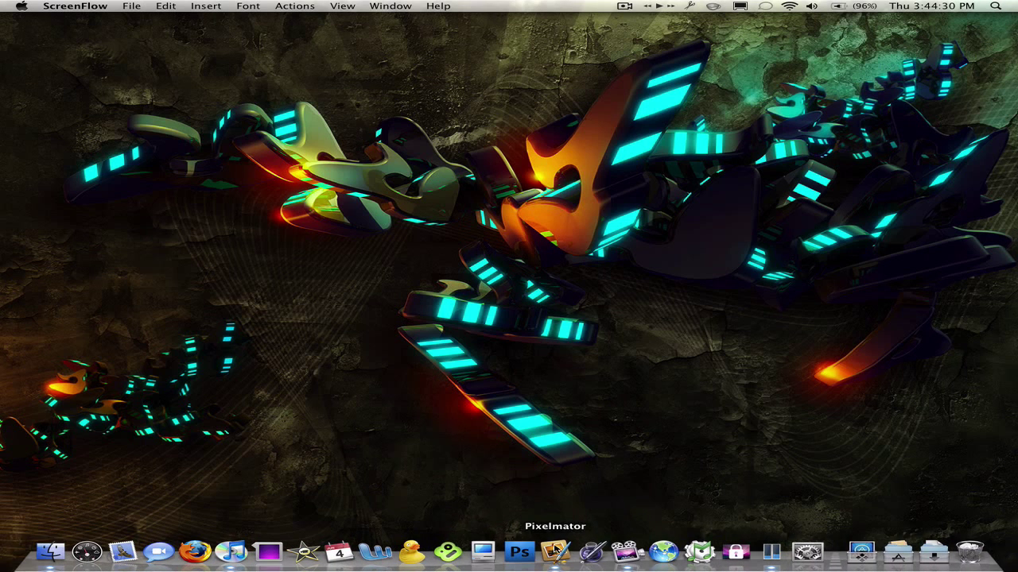
Step: Launch Pixelmator from the Dock
click(555, 550)
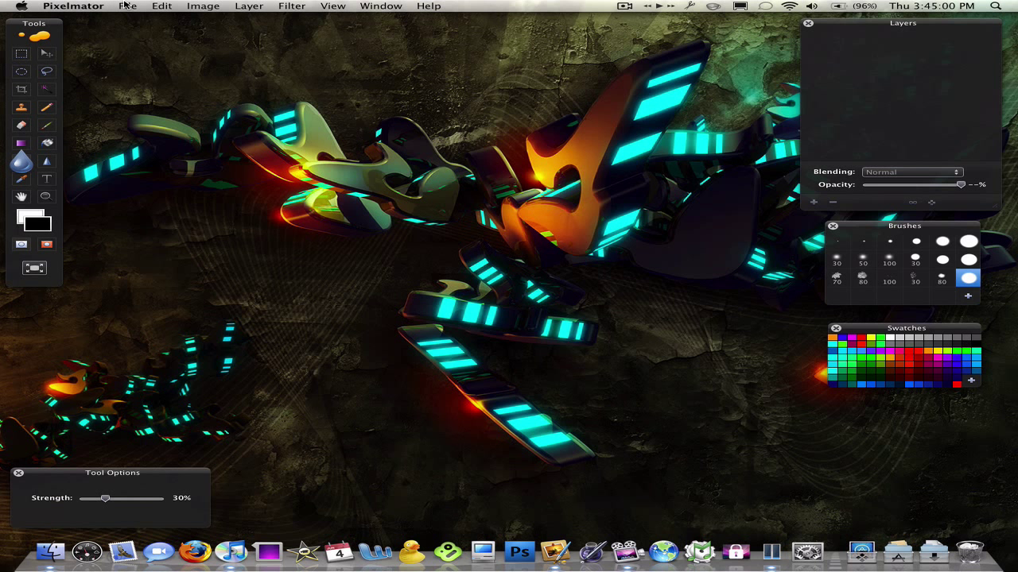
Step: Create a new document sized 1280 × 1024 pixels, correcting the mistyped height
click(126, 5)
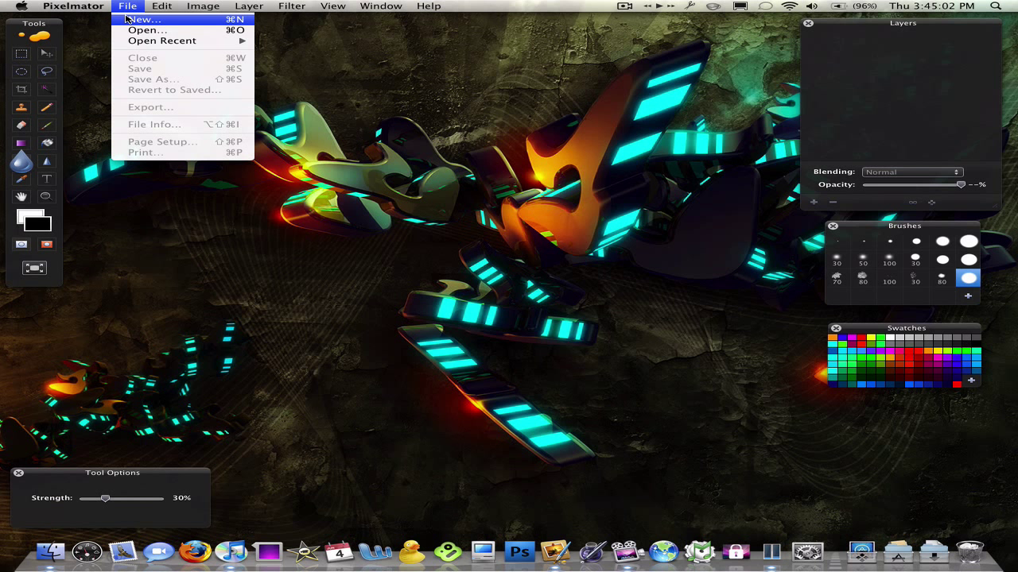
click(135, 19)
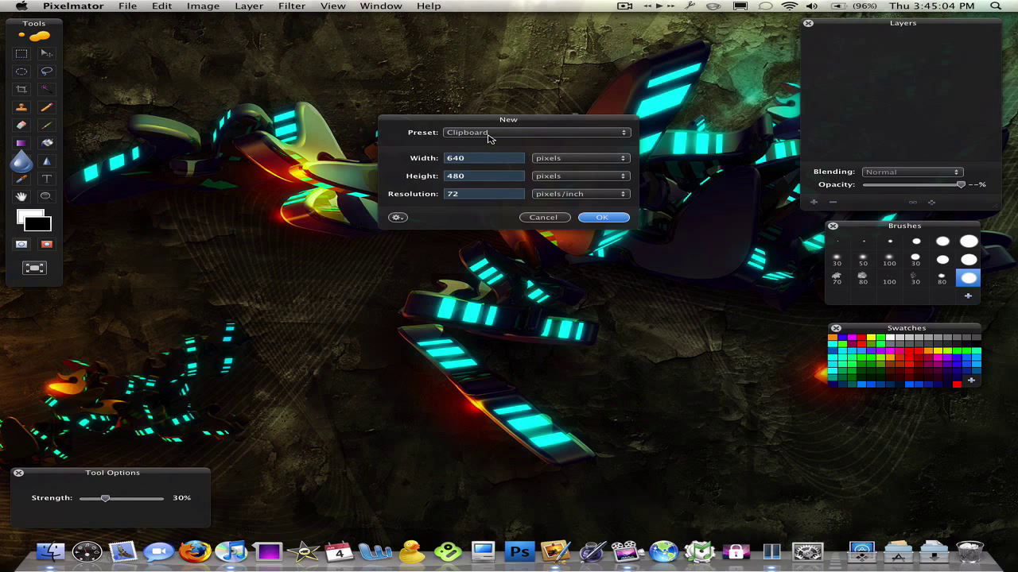
double_click(479, 157)
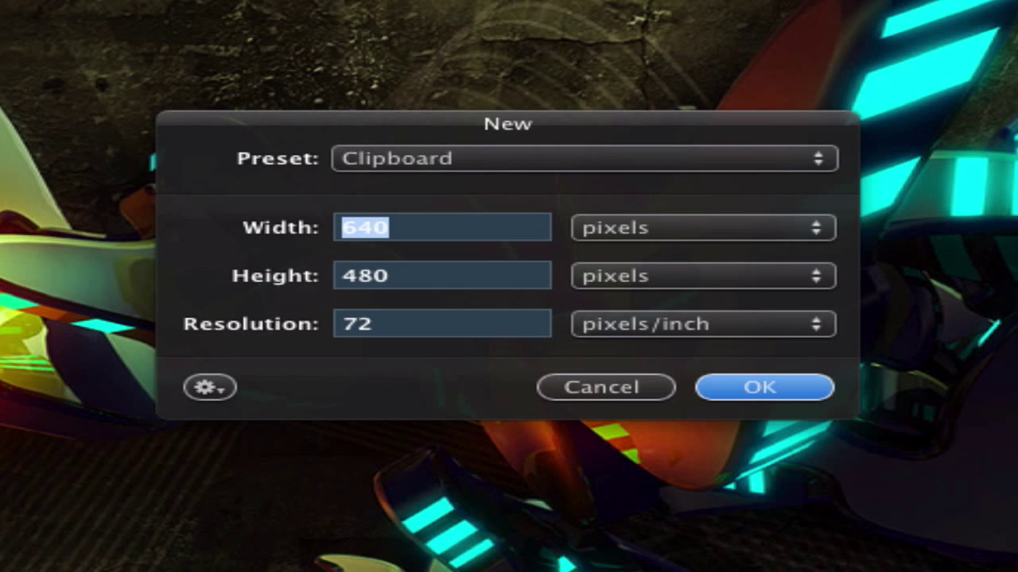
text(1280)
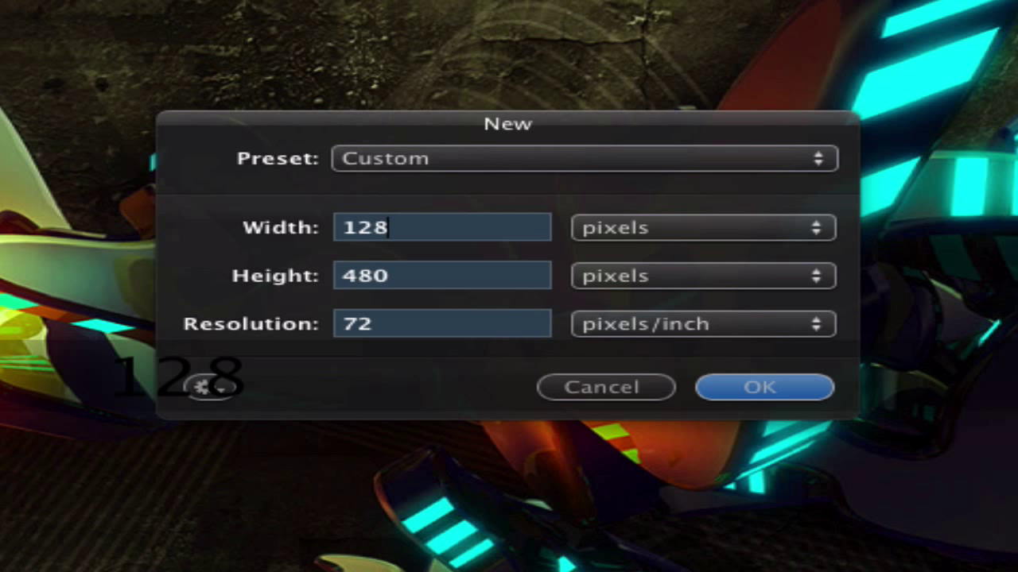
key(Tab)
text(1043)
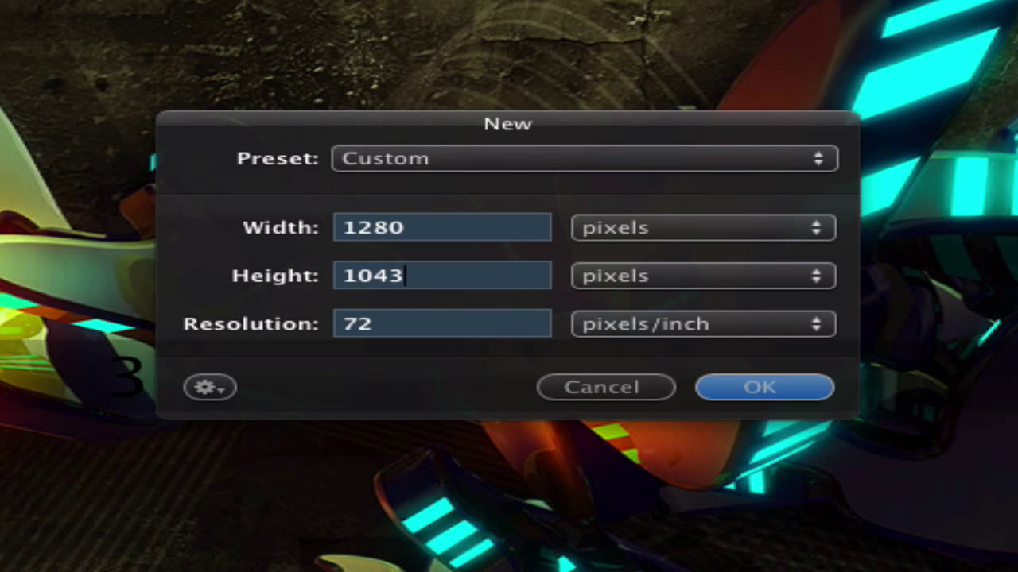
key(BackSpace)
key(BackSpace)
text(24)
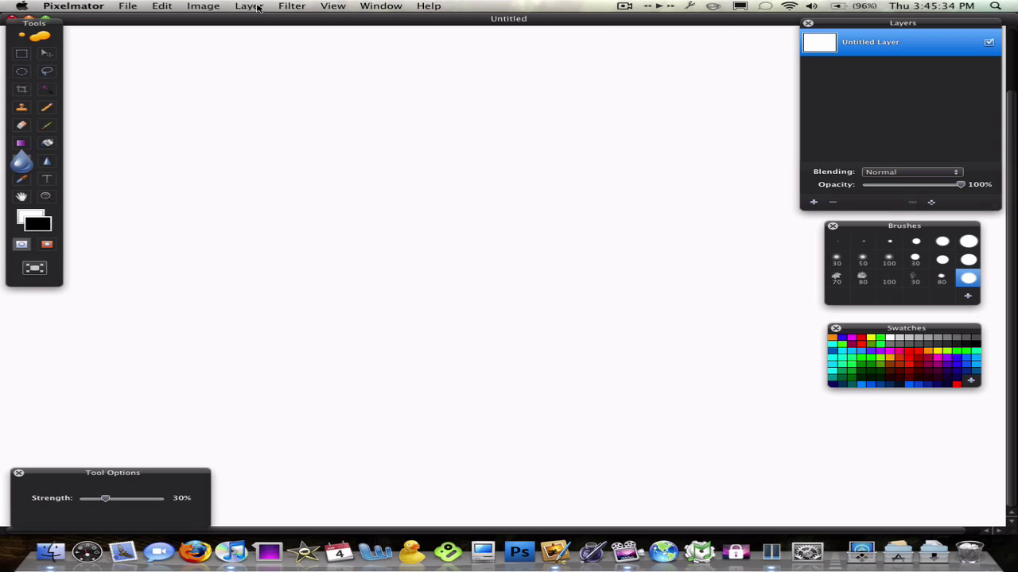
Step: Add three empty layers, Untitled Layer 1 to 3, and select Untitled Layer 1
key(super+shift+n)
key(Return)
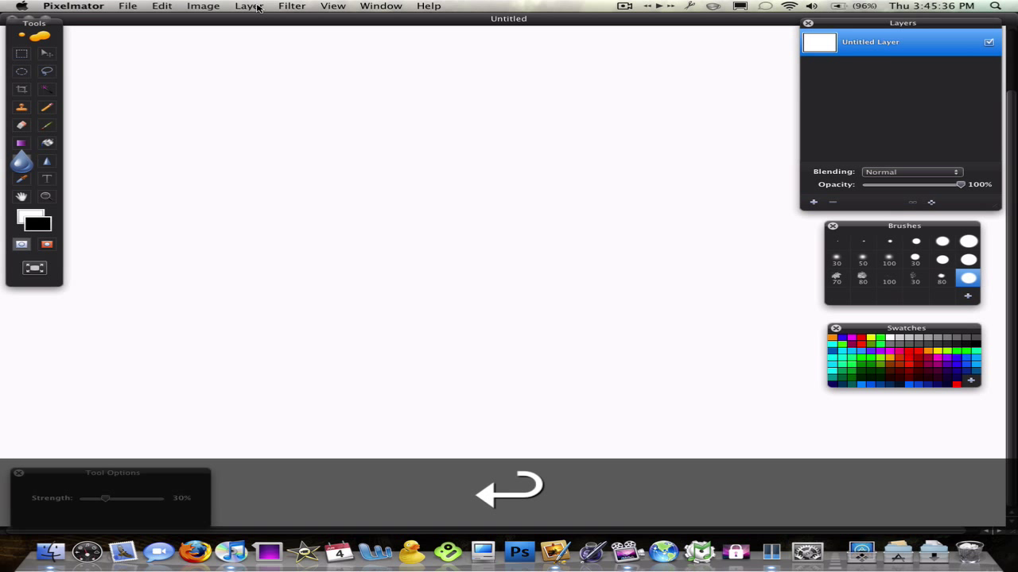
key(super+shift+n)
key(Return)
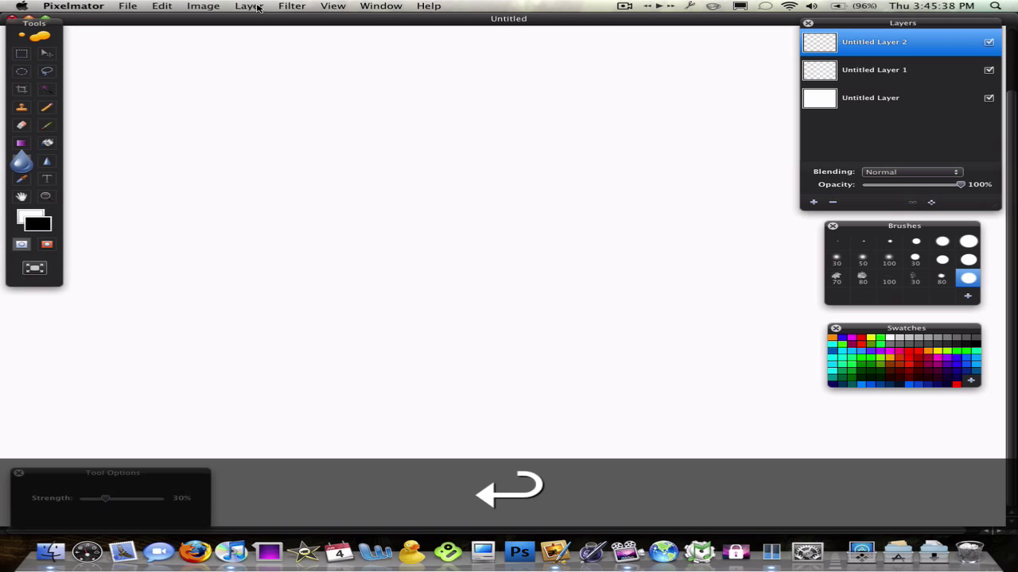
key(super+shift+n)
key(Return)
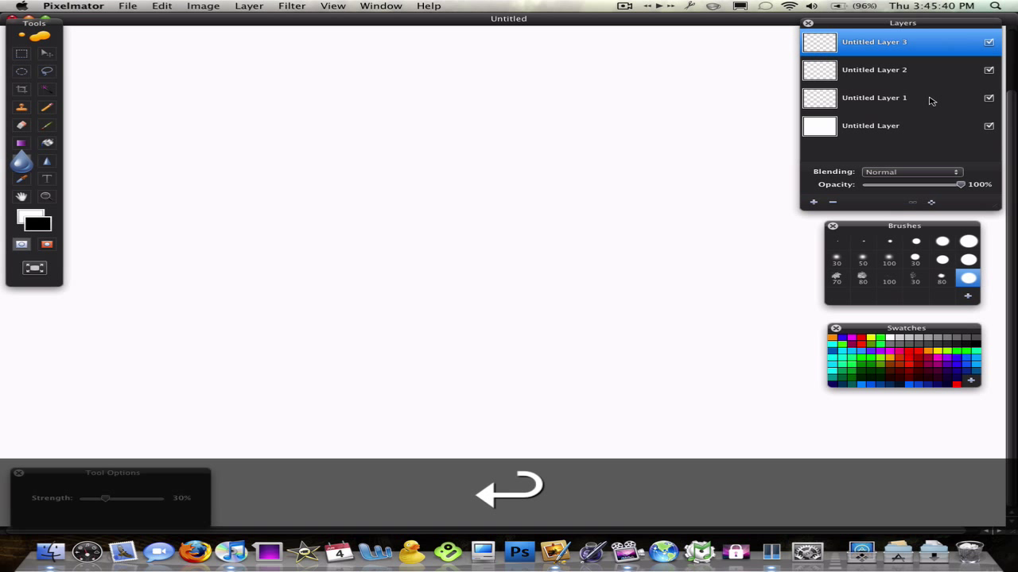
click(931, 92)
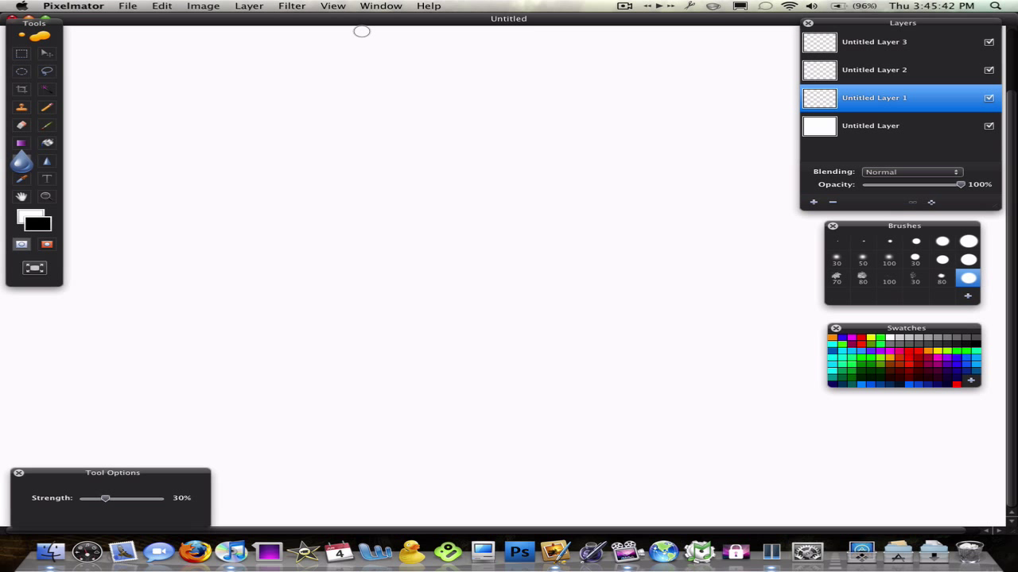
click(258, 6)
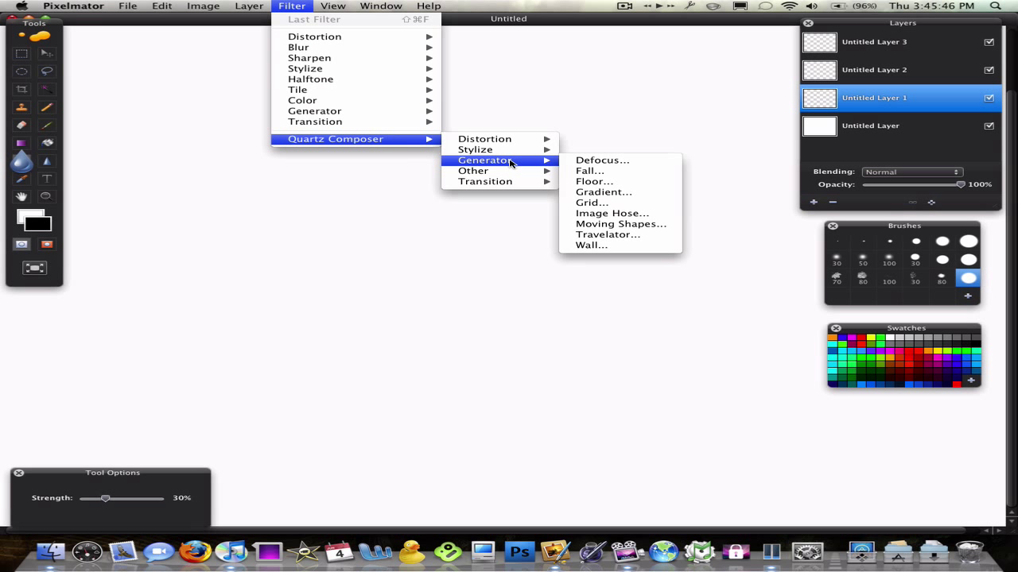
Step: Apply the Gradient generator to Untitled Layer 1 with a dark gray primary colour
mouse_move(366, 140)
mouse_move(493, 159)
click(630, 193)
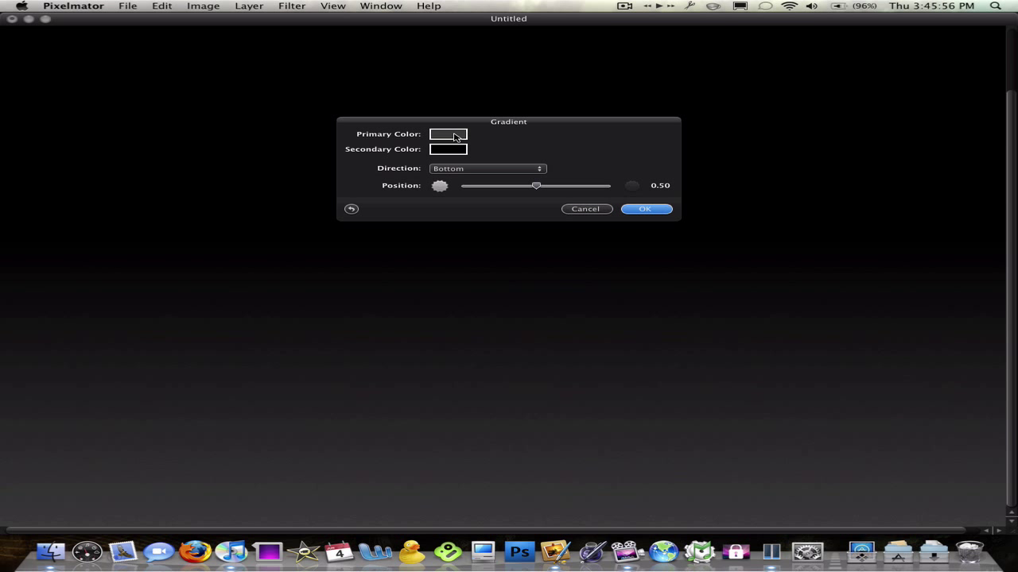
click(453, 139)
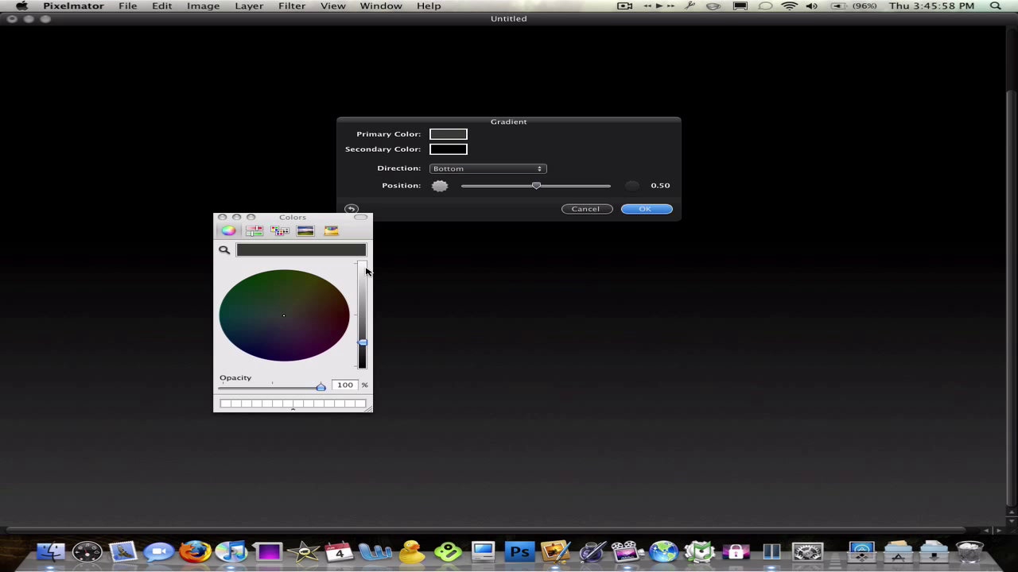
mouse_move(278, 306)
mouse_down()
mouse_move(318, 322)
mouse_move(275, 318)
mouse_move(287, 319)
mouse_up()
click(222, 217)
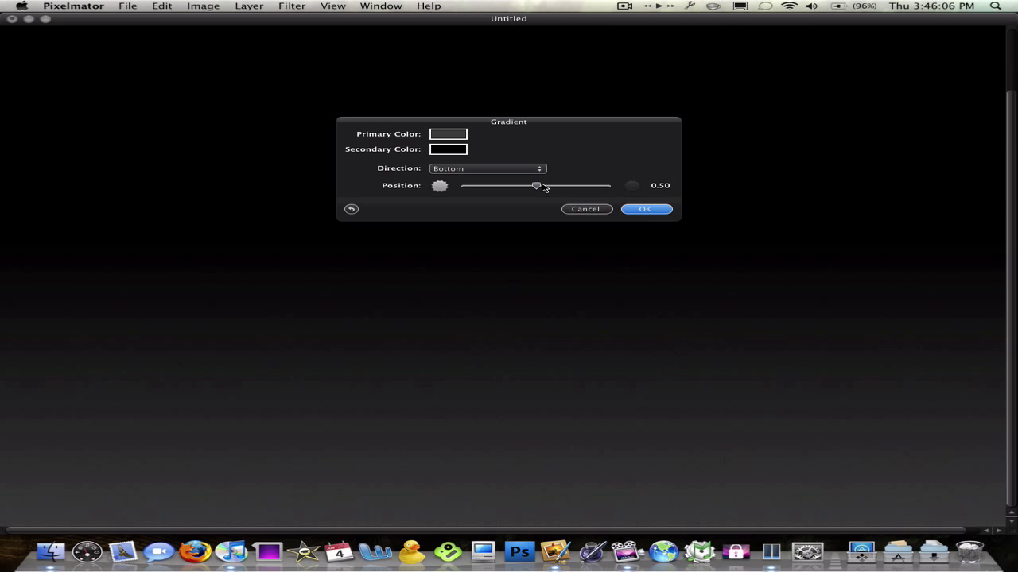
Step: Move the gradient transition to about 0.47 position and apply the gradient
click(461, 186)
click(561, 186)
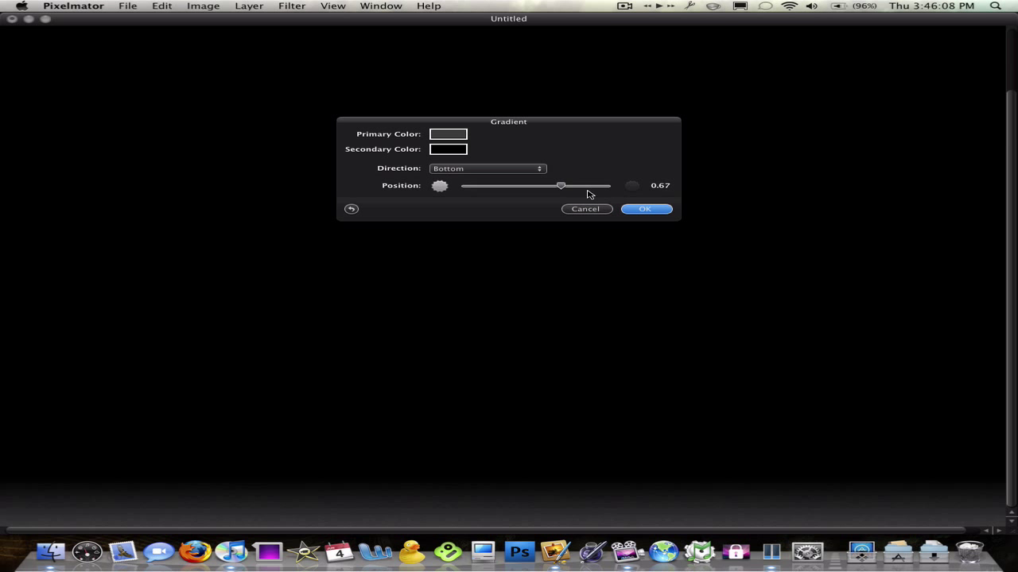
click(612, 186)
drag(606, 194, 532, 190)
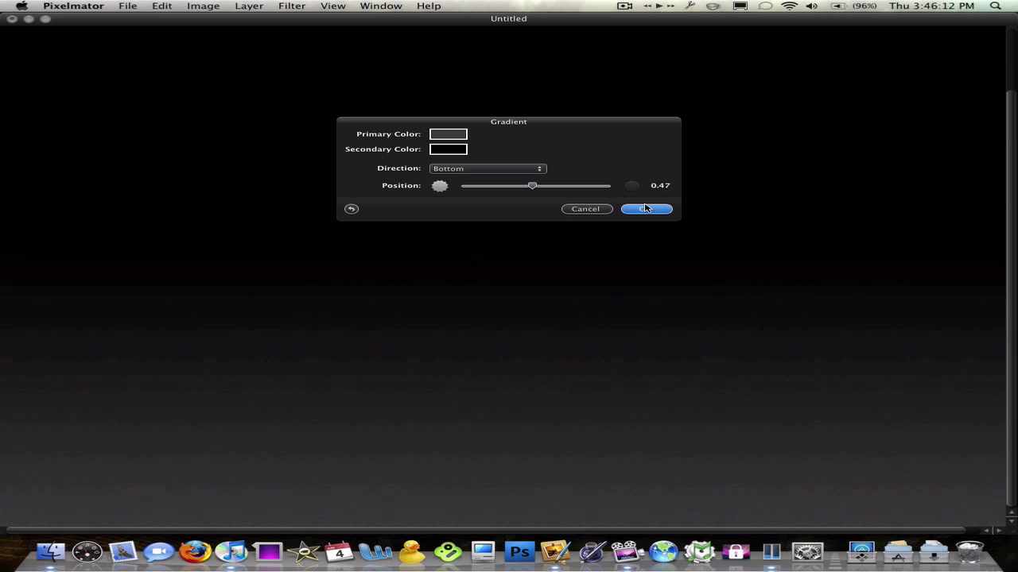
click(645, 208)
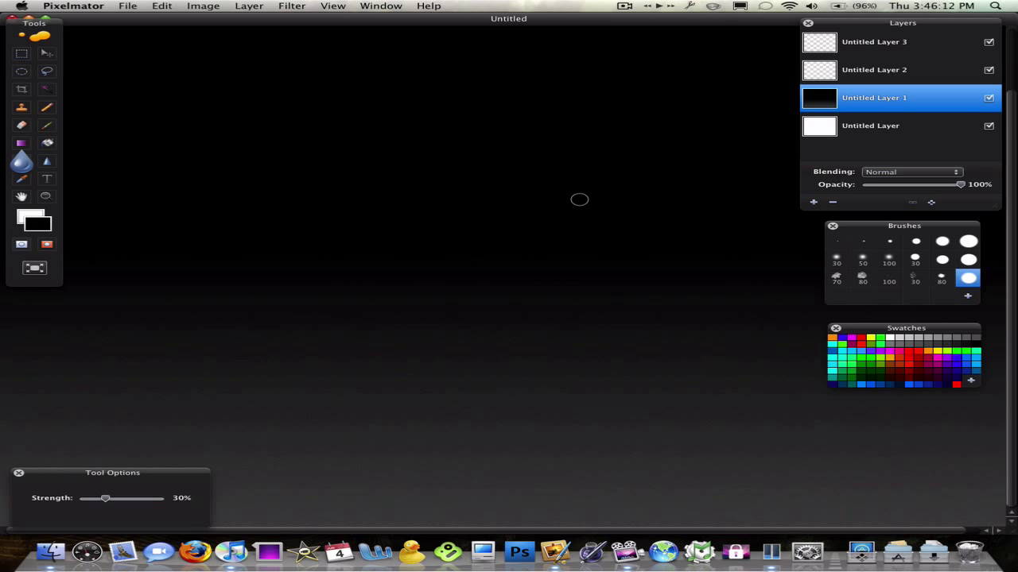
Step: Start the Fall generator on Untitled Layer 2
click(880, 70)
click(260, 8)
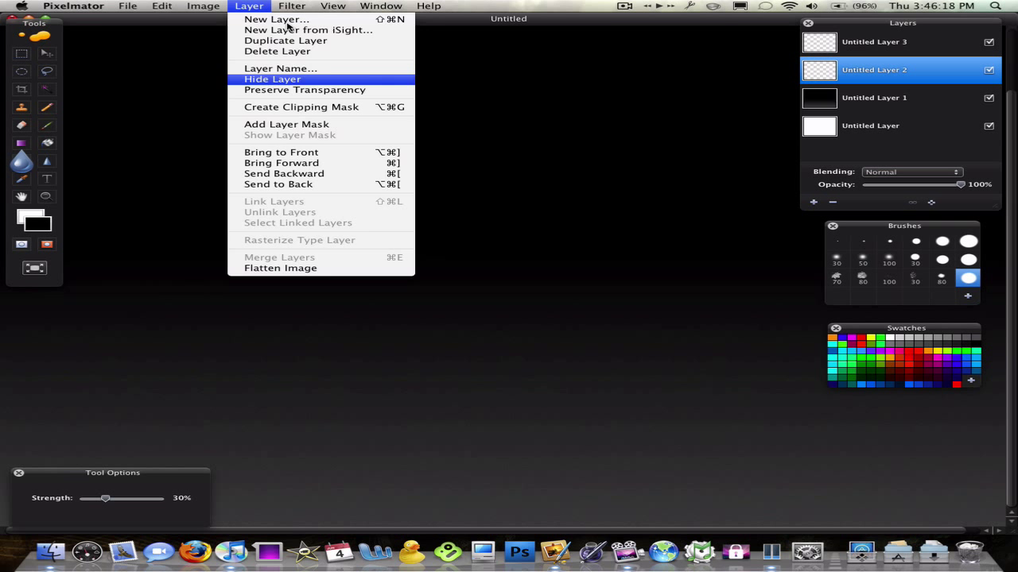
mouse_move(291, 7)
mouse_move(336, 141)
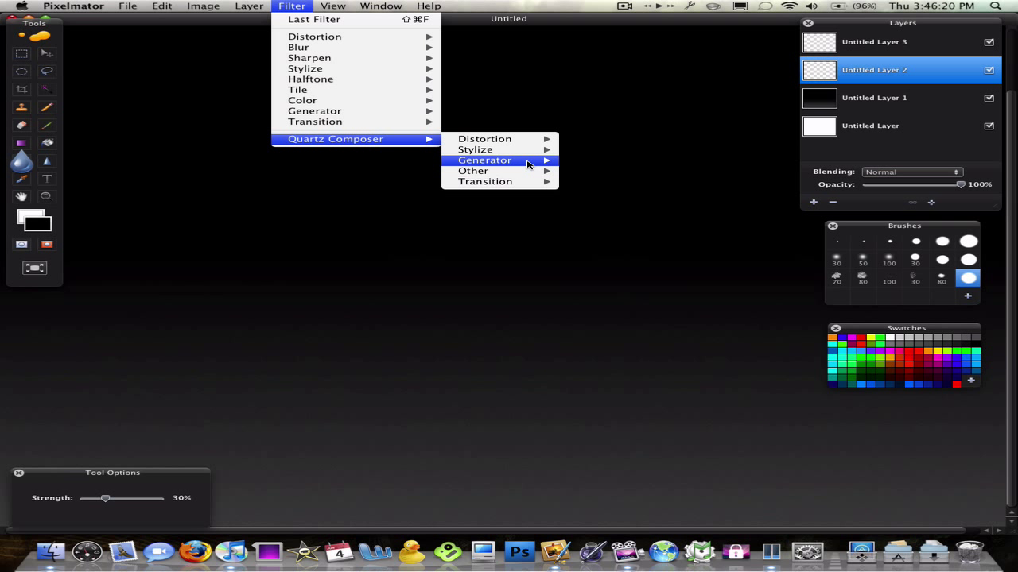
mouse_move(529, 161)
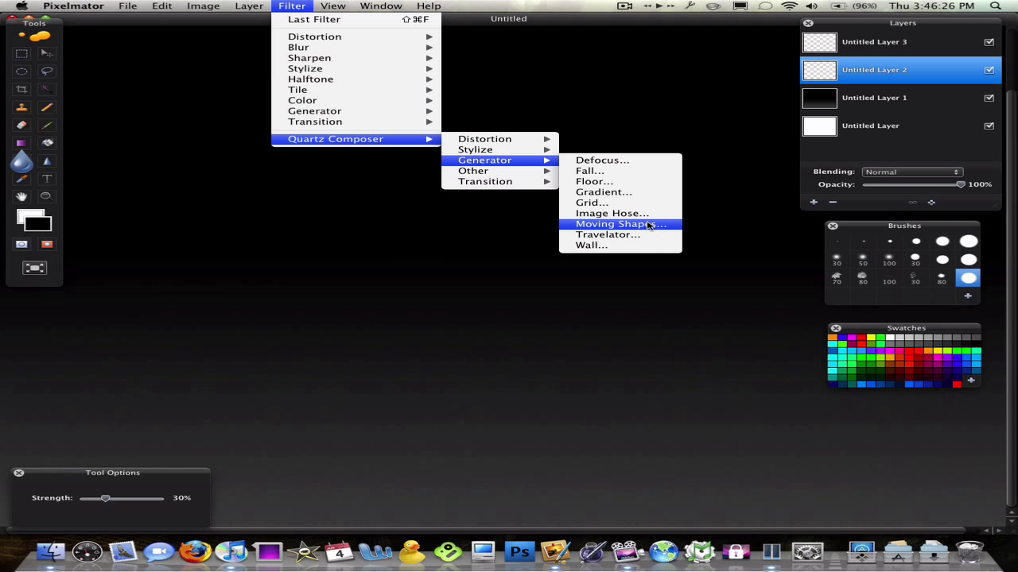
click(630, 174)
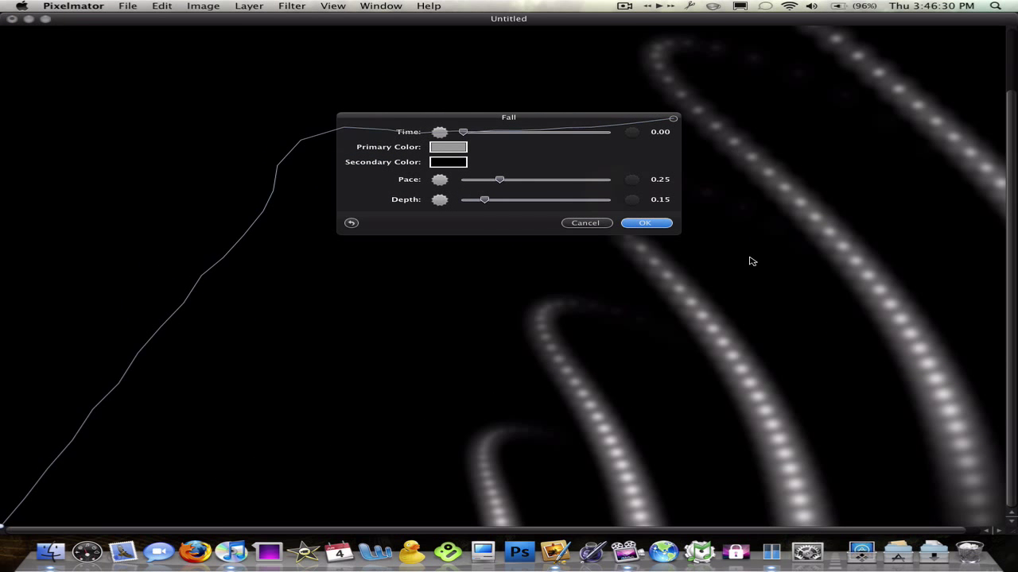
Step: Set the Fall primary colour to green and keep the secondary colour black
click(447, 147)
click(308, 312)
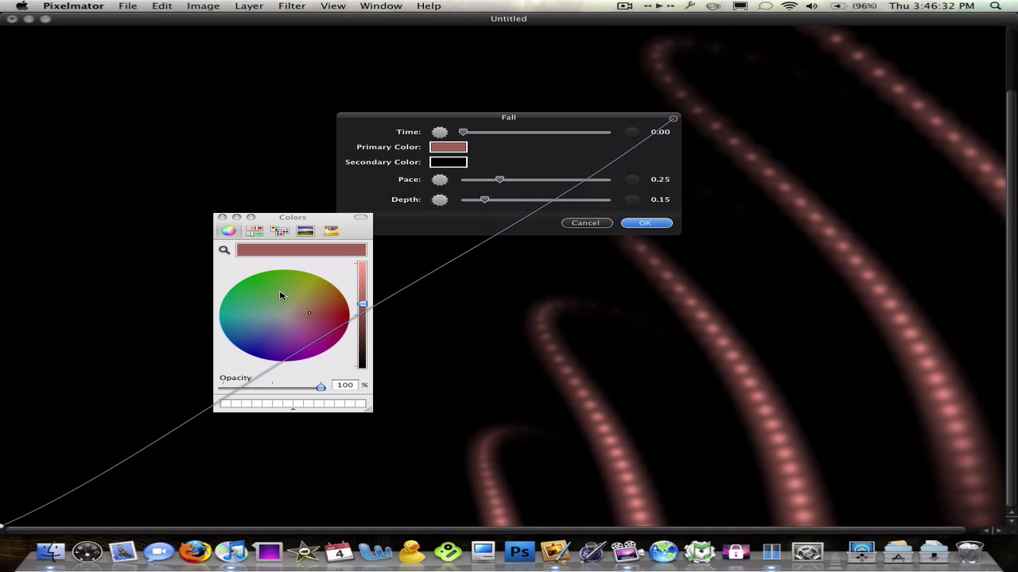
click(280, 296)
click(222, 217)
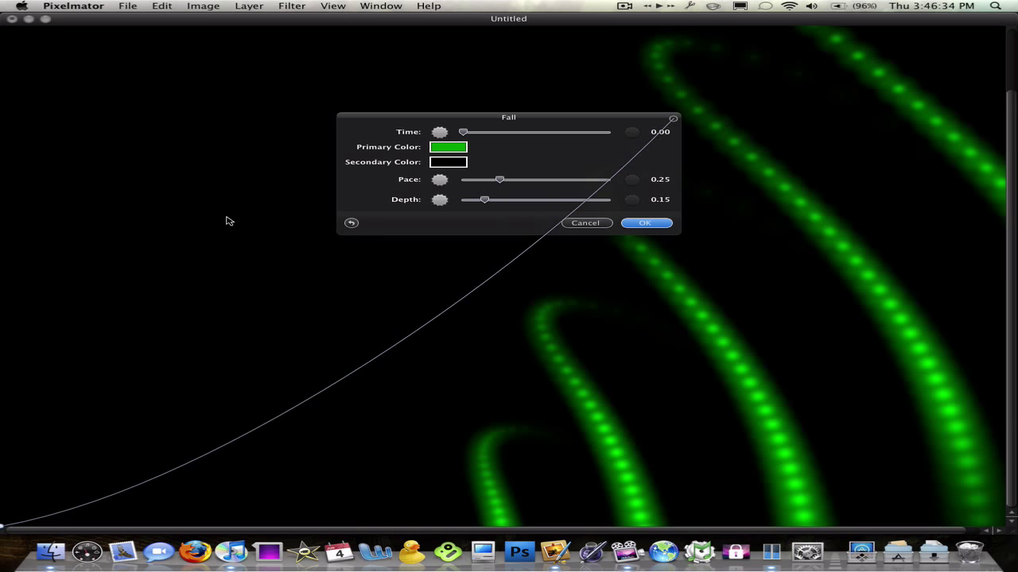
click(448, 161)
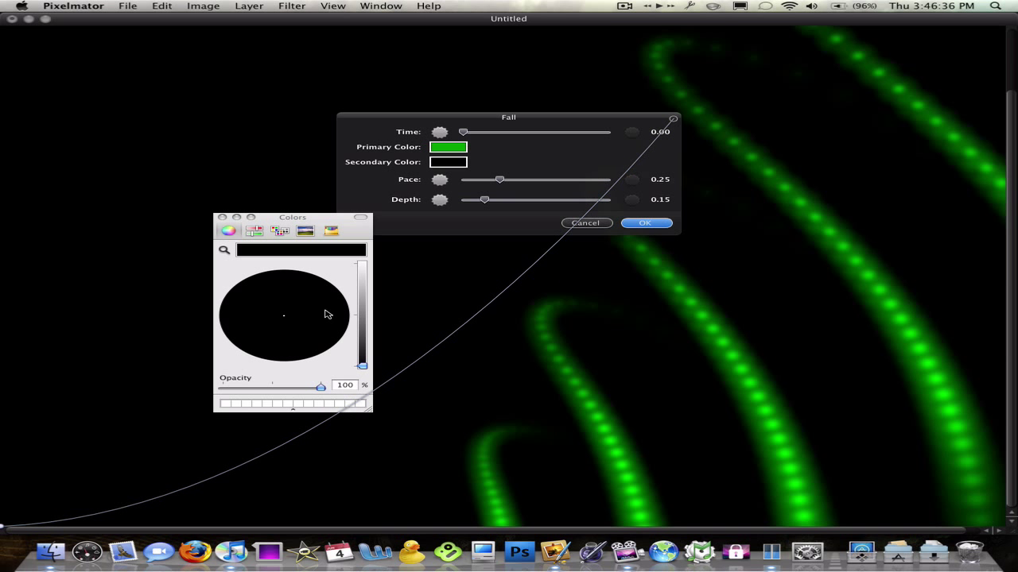
click(223, 217)
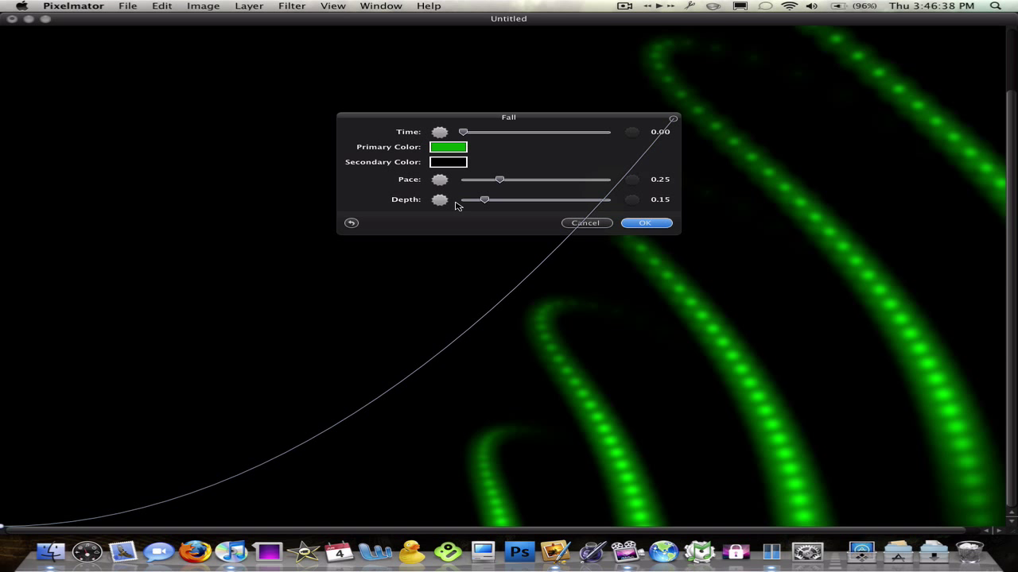
Step: Tune Fall to time 68.0, pace 0.17, depth 0.42, reshape its curve, and apply
mouse_move(503, 180)
mouse_down()
mouse_move(583, 184)
mouse_move(488, 181)
mouse_move(529, 206)
mouse_move(586, 204)
mouse_move(400, 200)
mouse_move(570, 203)
mouse_move(511, 200)
mouse_move(525, 200)
mouse_up()
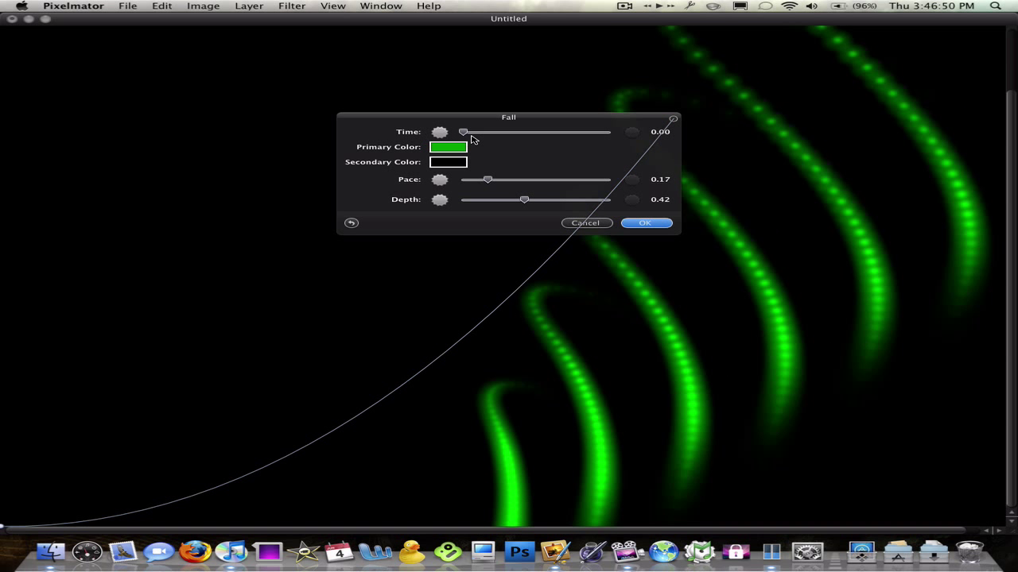
mouse_move(465, 133)
mouse_down()
mouse_move(591, 143)
mouse_move(421, 137)
mouse_move(536, 136)
mouse_move(504, 143)
mouse_move(566, 134)
mouse_up()
mouse_move(56, 501)
mouse_down()
mouse_move(191, 408)
mouse_move(409, 441)
mouse_up()
drag(569, 435, 718, 459)
click(646, 224)
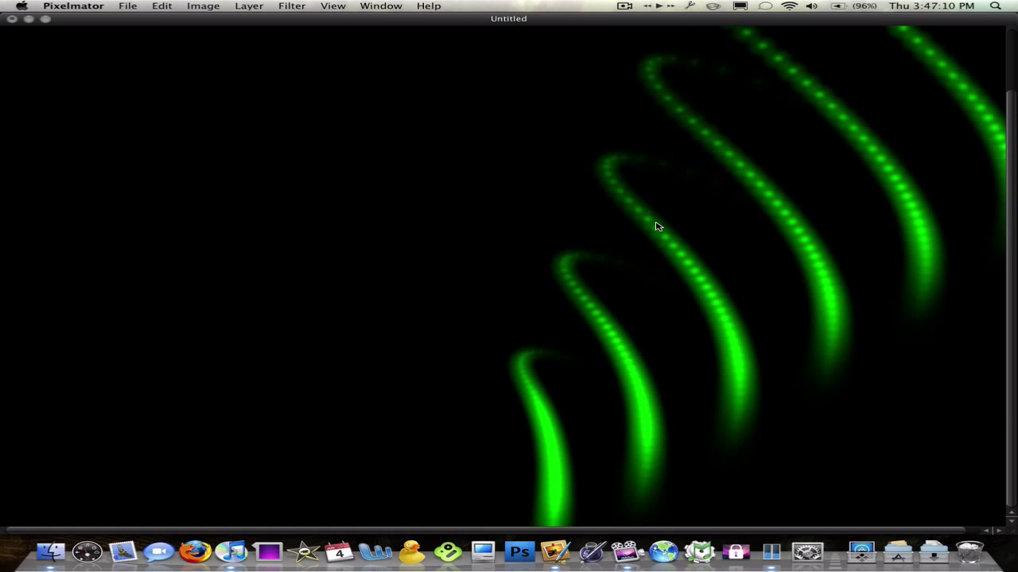
Step: Generate a Moving Shapes pattern on Untitled Layer 3
click(899, 47)
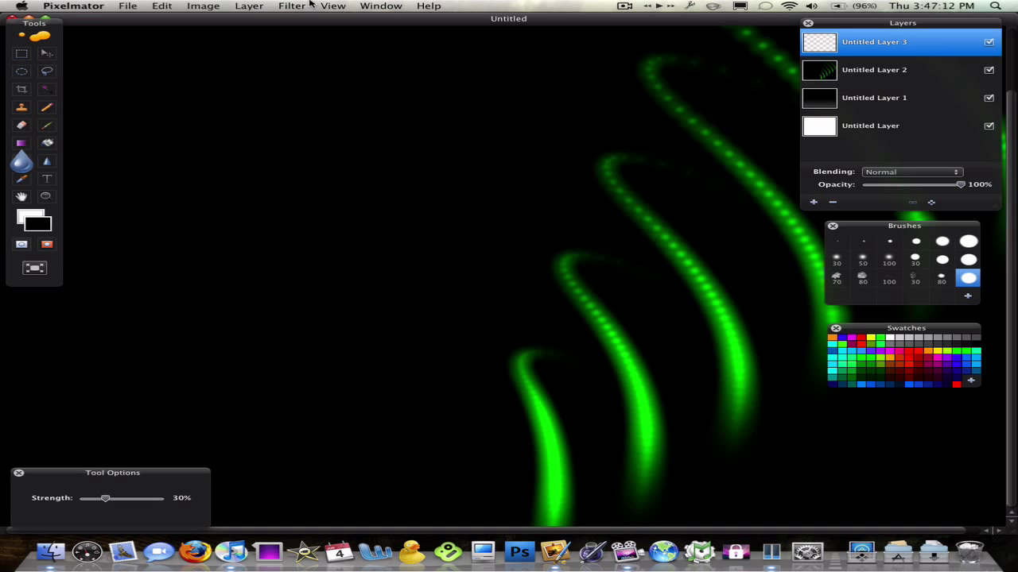
click(249, 5)
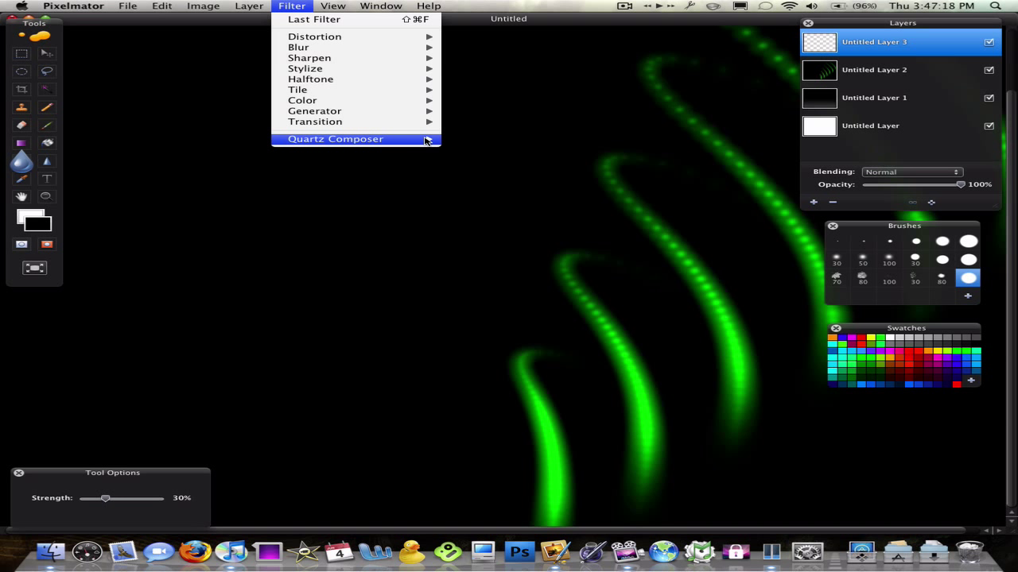
mouse_move(419, 139)
click(651, 225)
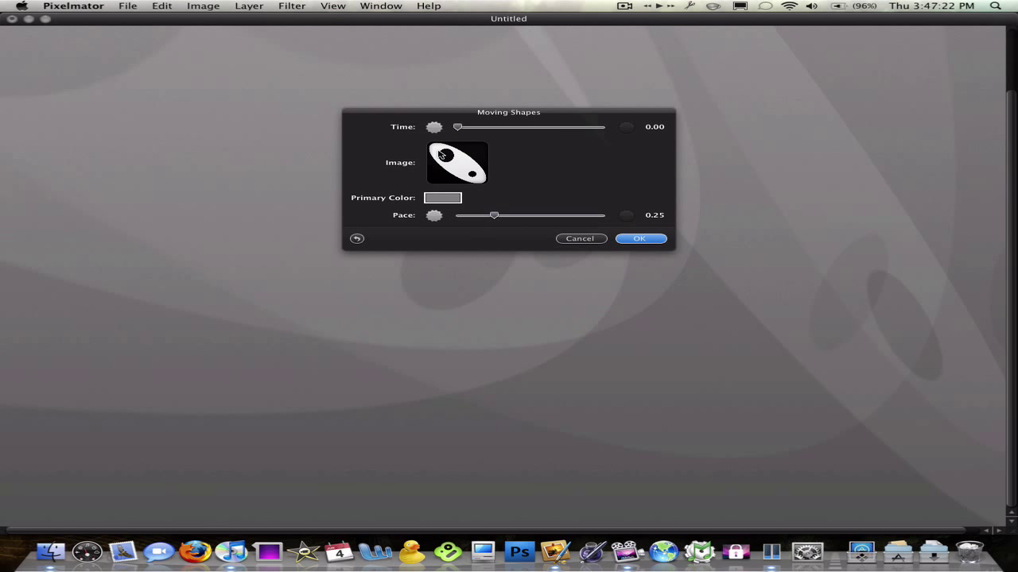
Step: Make the moving shapes black with time 66.3 and pace 0.83
click(439, 198)
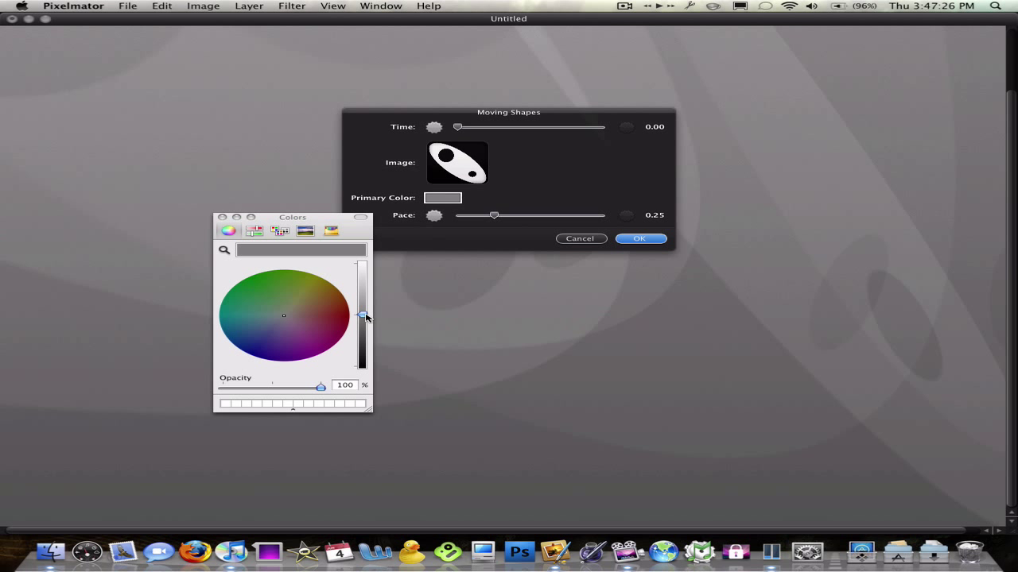
drag(369, 412, 370, 415)
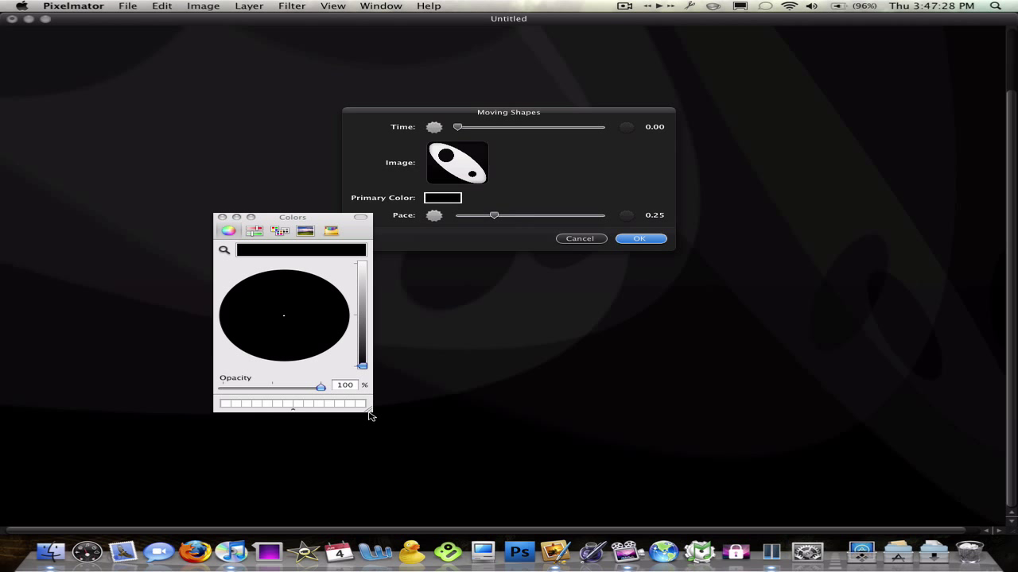
click(222, 218)
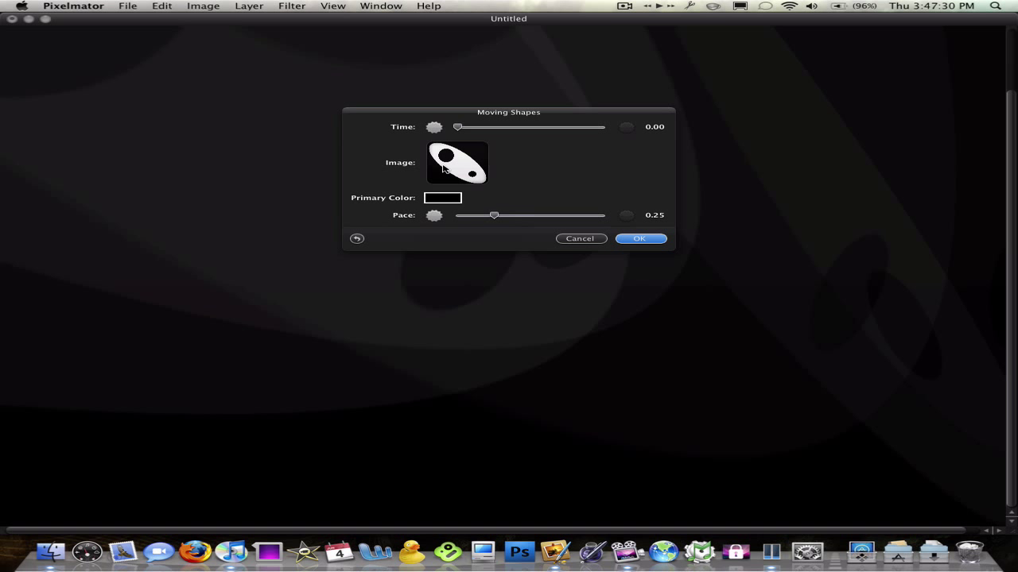
drag(458, 129, 499, 171)
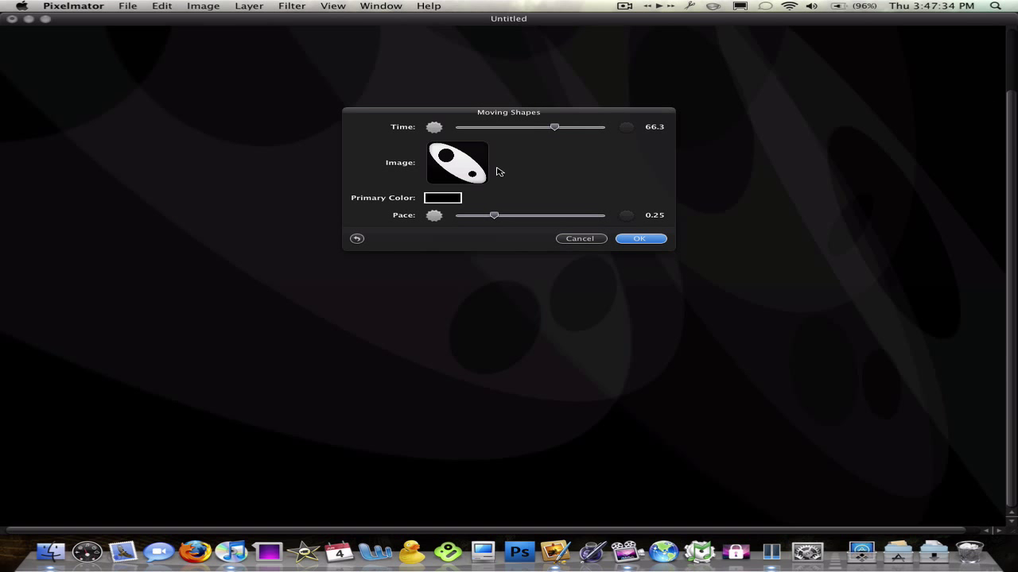
drag(494, 216, 458, 216)
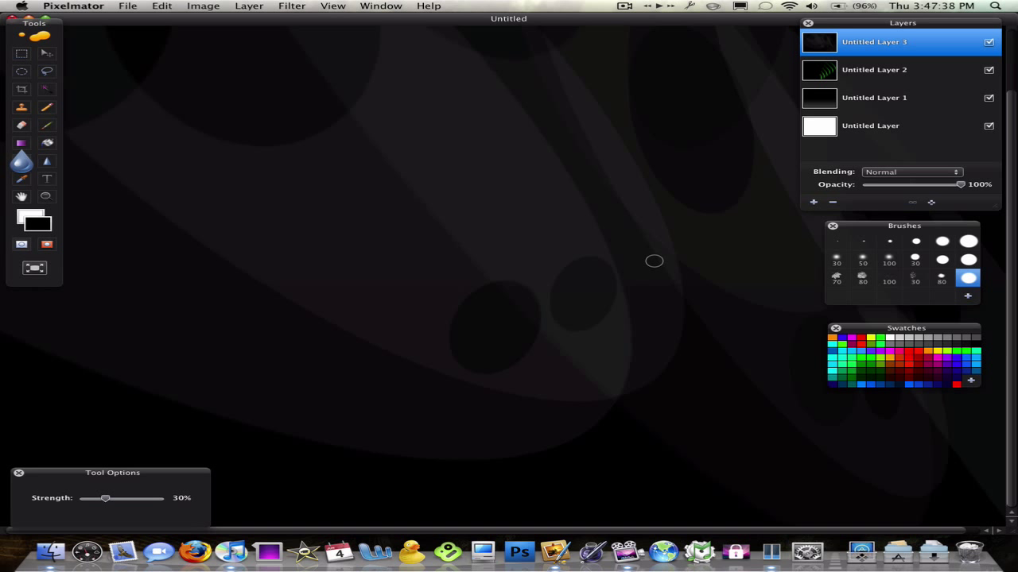
Step: Lower Untitled Layer 3's opacity to 27% so the green streaks show through
click(919, 71)
click(920, 48)
drag(960, 185, 889, 186)
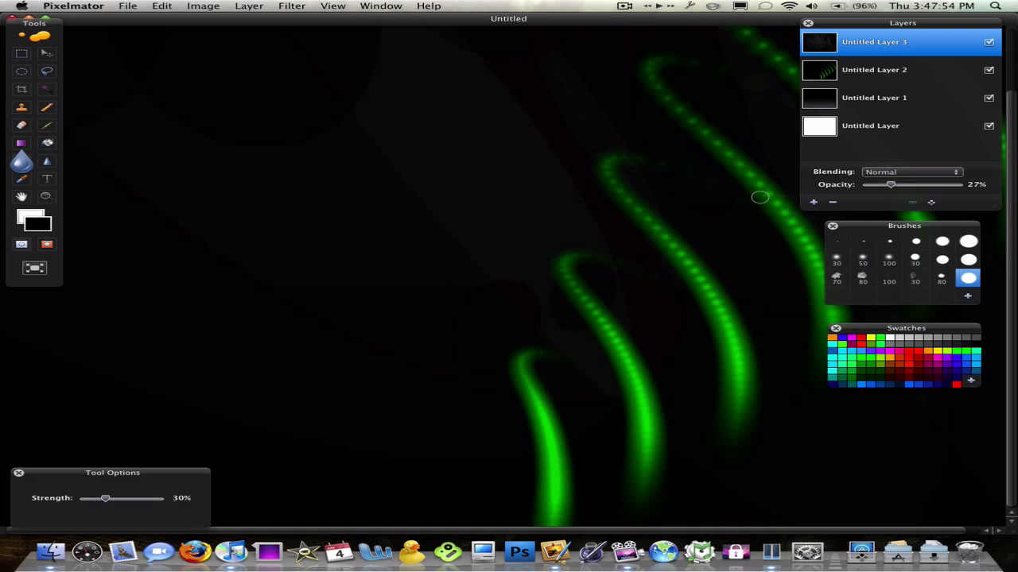
click(243, 6)
mouse_move(300, 5)
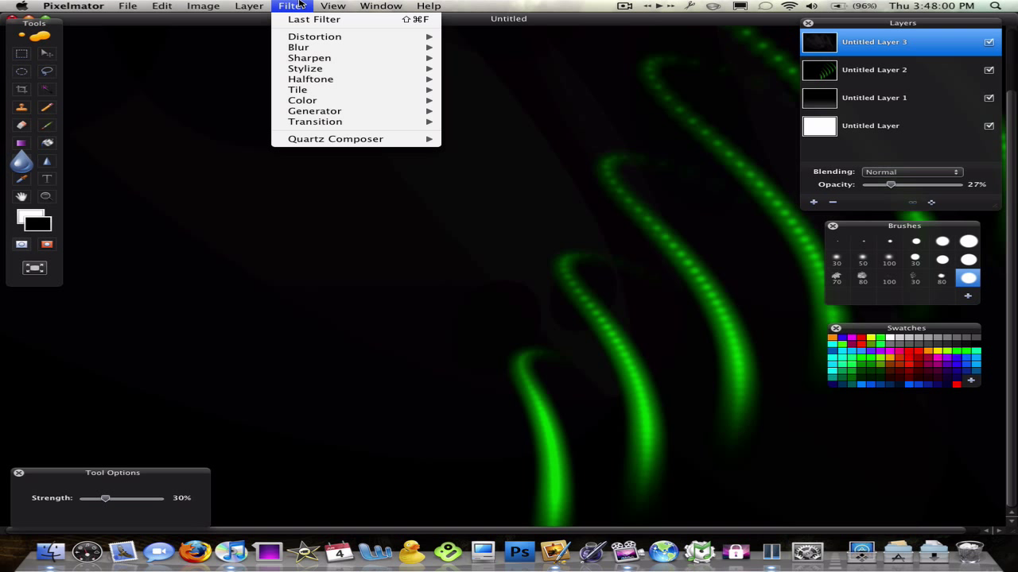
mouse_move(312, 40)
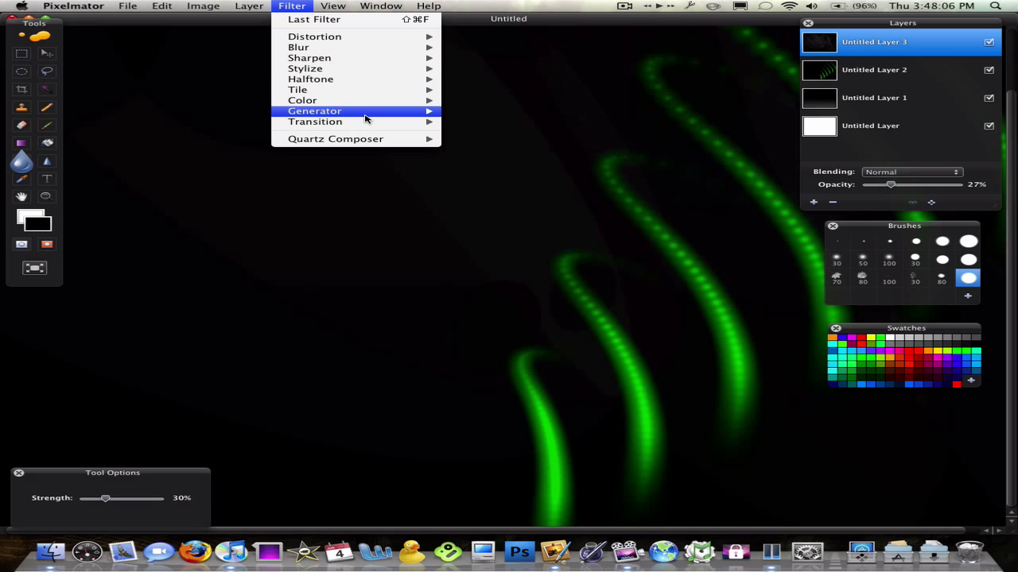
mouse_move(390, 144)
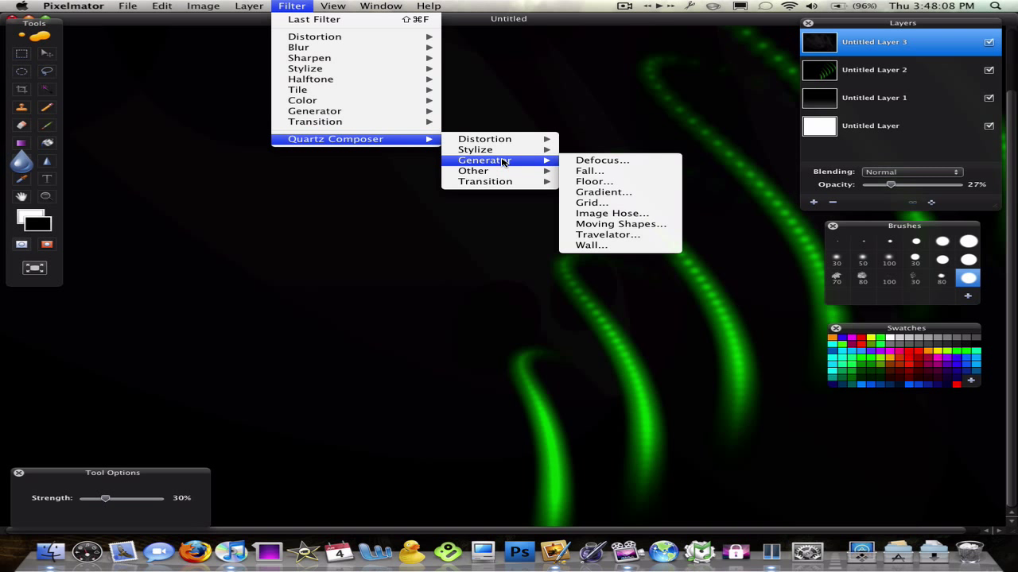
mouse_move(505, 185)
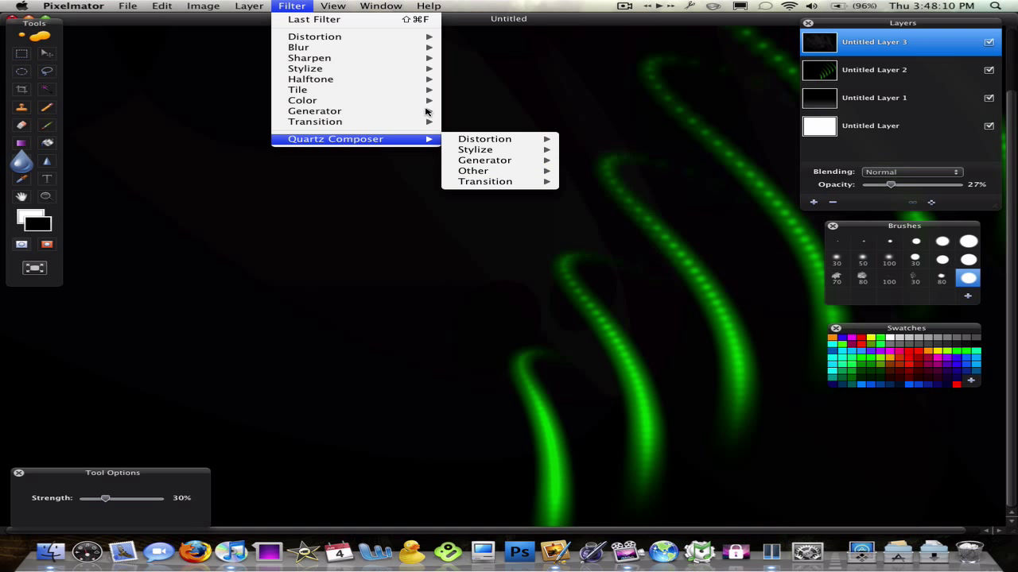
mouse_move(369, 52)
click(489, 58)
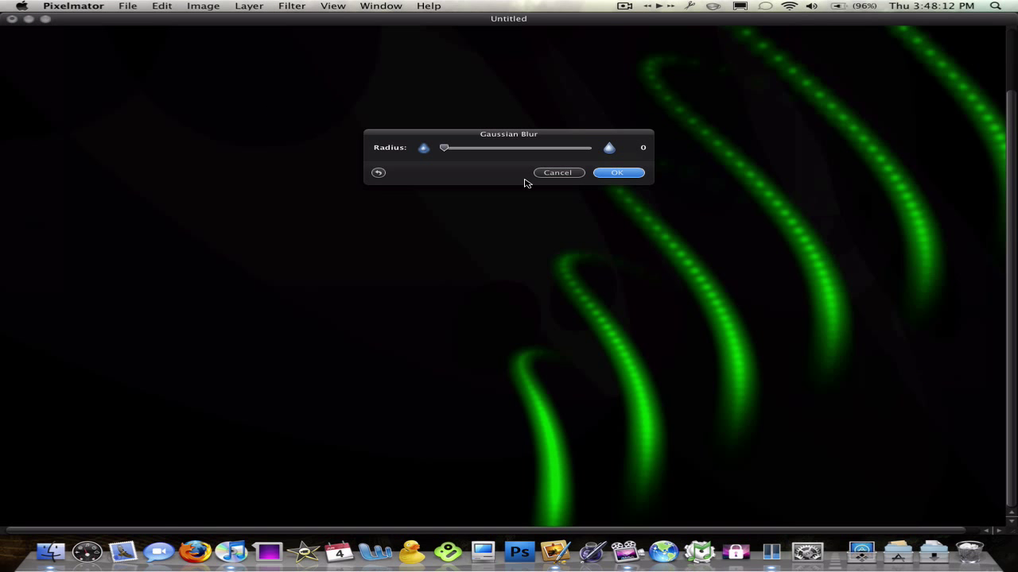
drag(445, 150, 506, 150)
click(551, 174)
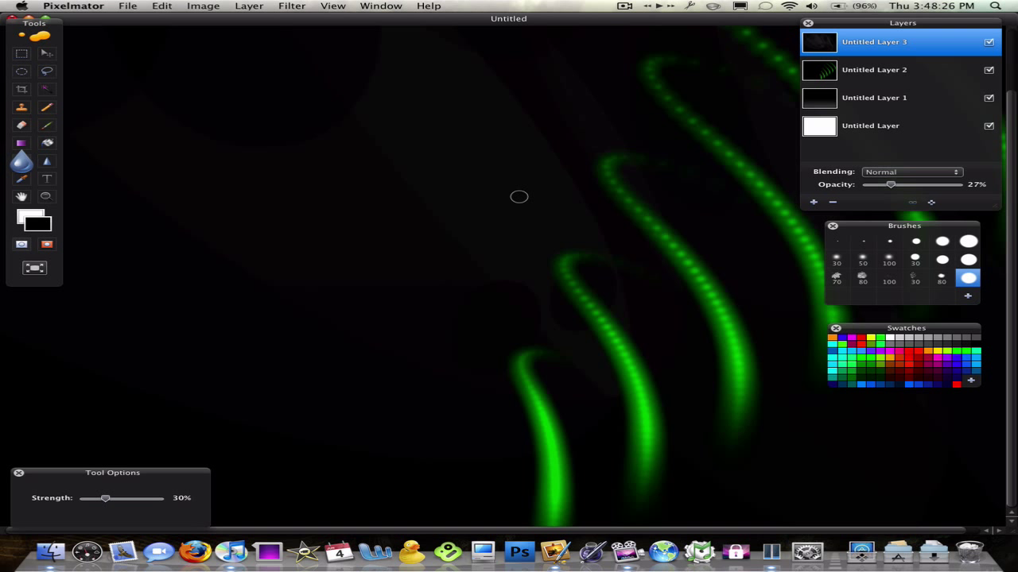
Step: Open the File menu to save the finished Untitled wallpaper
click(129, 6)
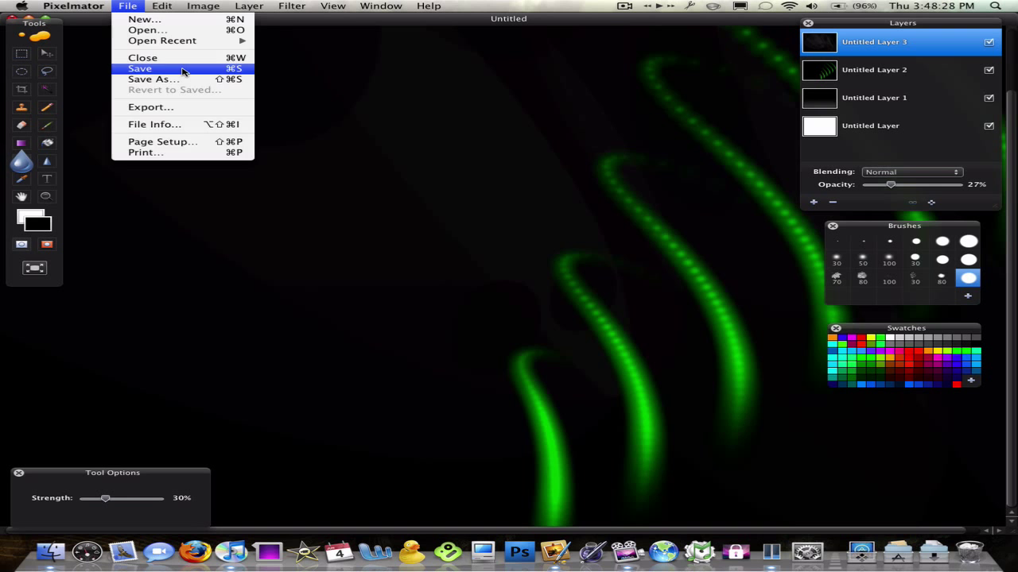